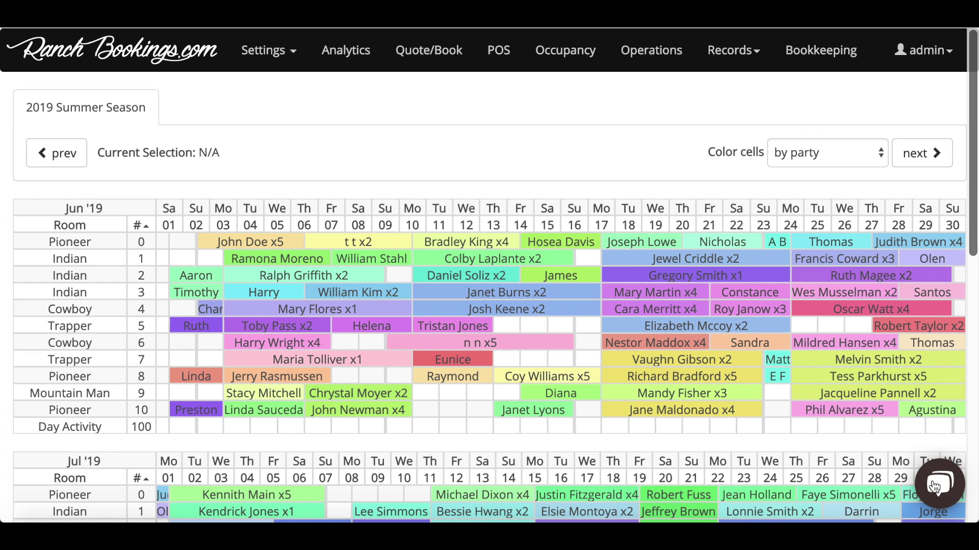
# Step: Open and dismiss the help chat, then go to the POS checkout's Customer step
pyautogui.click(935, 487)
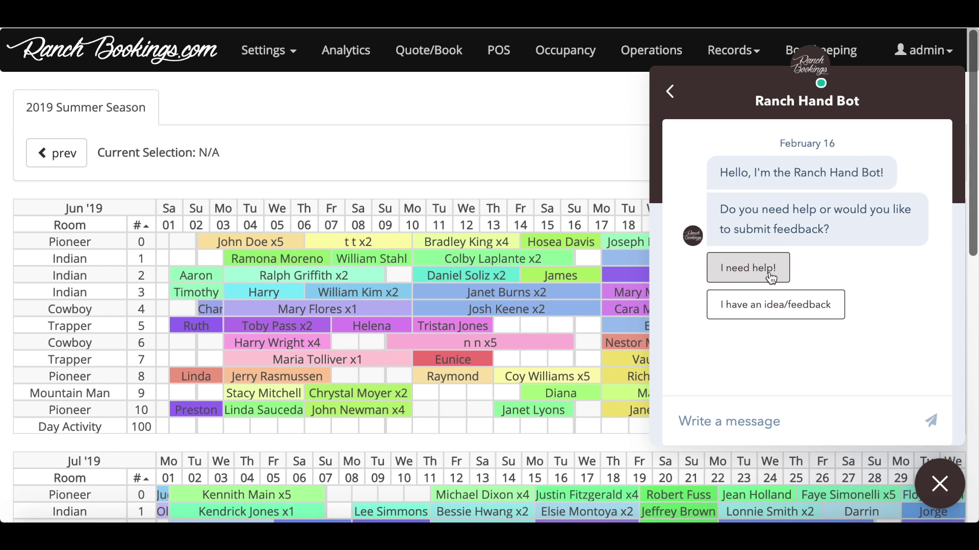
pyautogui.click(940, 476)
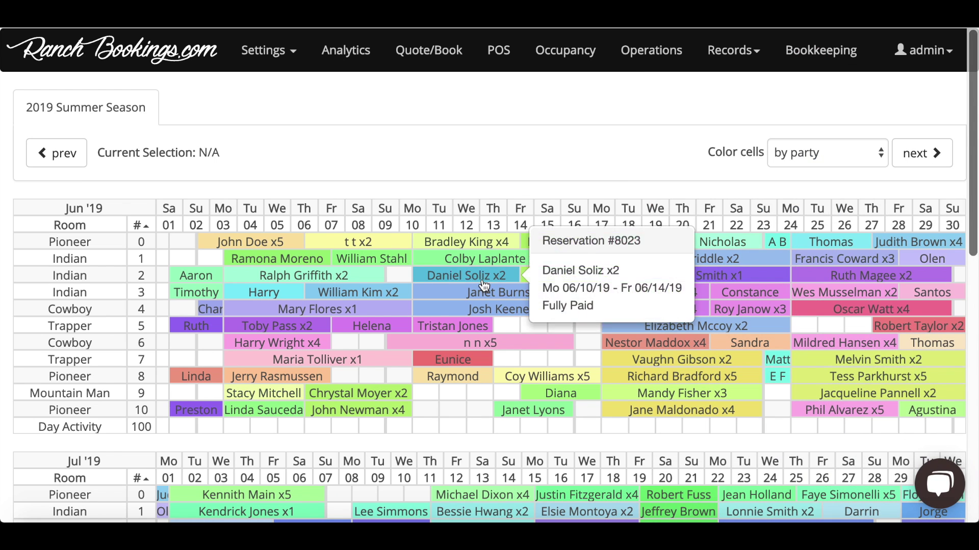
pyautogui.click(504, 55)
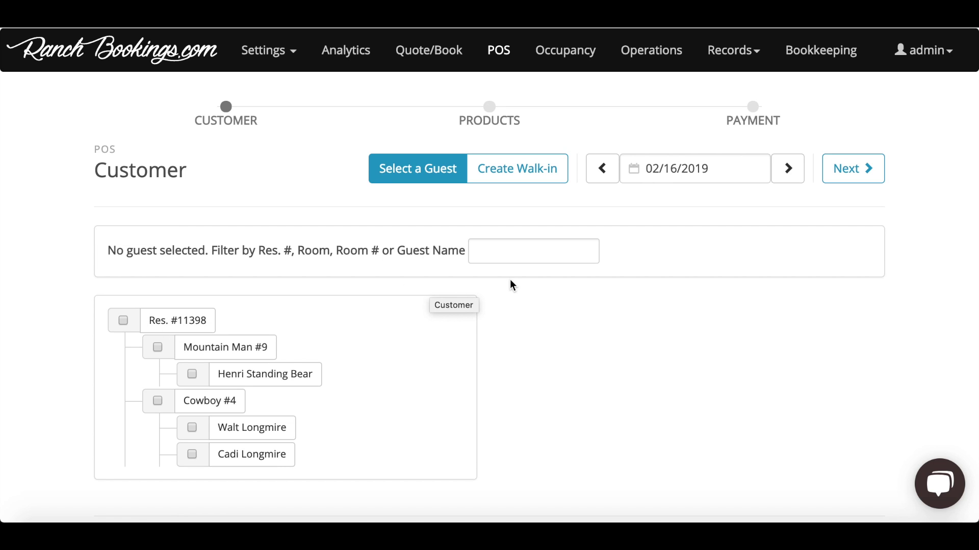
# Step: Set the POS sale date to June 9, 2019
pyautogui.click(734, 162)
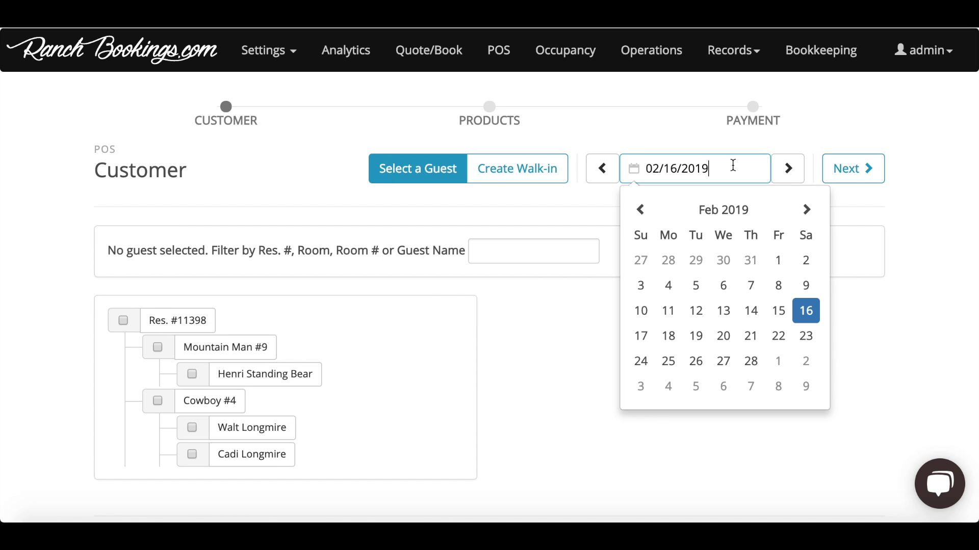
pyautogui.click(806, 210)
pyautogui.click(805, 209)
pyautogui.click(806, 209)
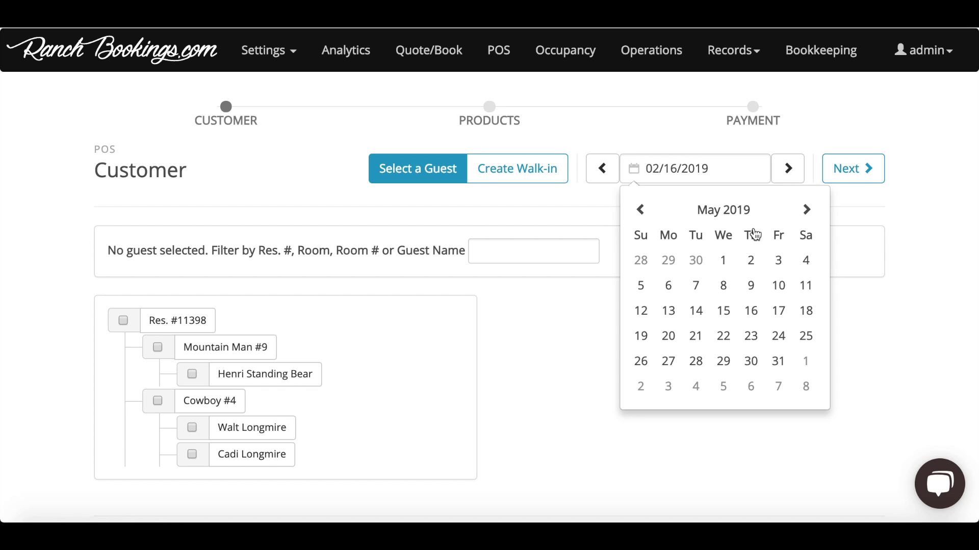
pyautogui.click(806, 210)
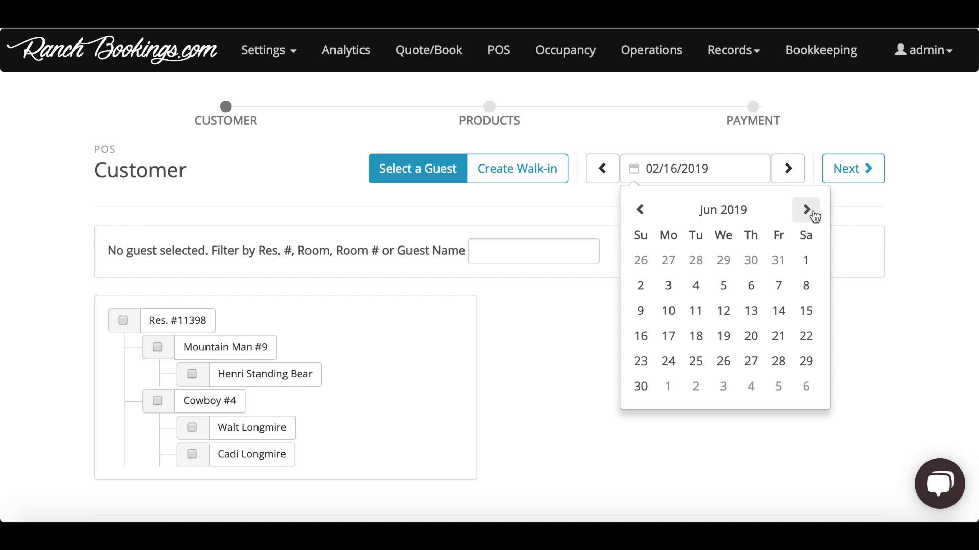
pyautogui.click(641, 315)
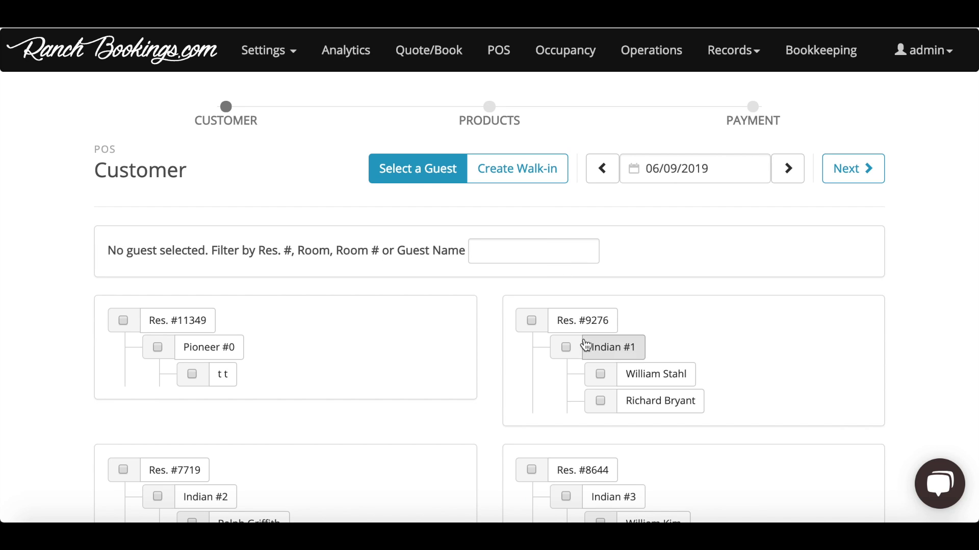
# Step: Try a few guest filter searches, then clear the filter to list all reservations
pyautogui.click(553, 251)
pyautogui.write('Indian')
pyautogui.press('BackSpace')
pyautogui.press('BackSpace')
pyautogui.press('BackSpace')
pyautogui.press('BackSpace')
pyautogui.press('BackSpace')
pyautogui.press('BackSpace')
pyautogui.write('G')
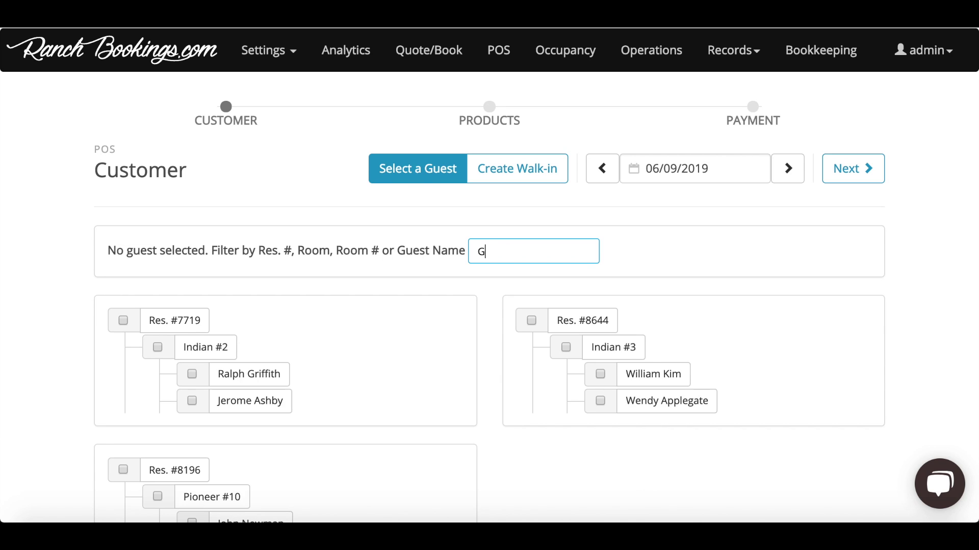
pyautogui.write('riffi')
pyautogui.press('BackSpace')
pyautogui.press('BackSpace')
pyautogui.press('BackSpace')
pyautogui.press('BackSpace')
pyautogui.press('BackSpace')
pyautogui.press('BackSpace')
pyautogui.write('7719')
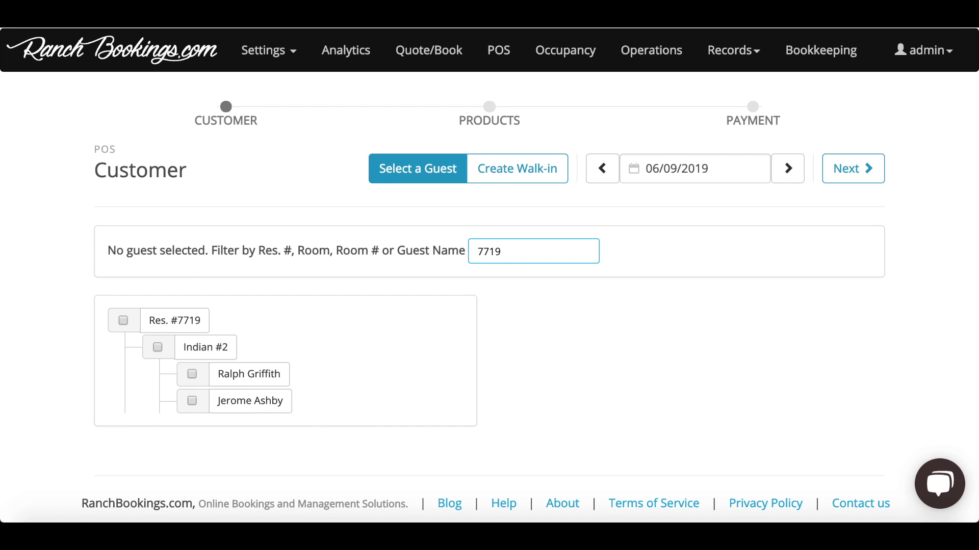
pyautogui.press('BackSpace')
pyautogui.press('BackSpace')
pyautogui.press('BackSpace')
pyautogui.press('BackSpace')
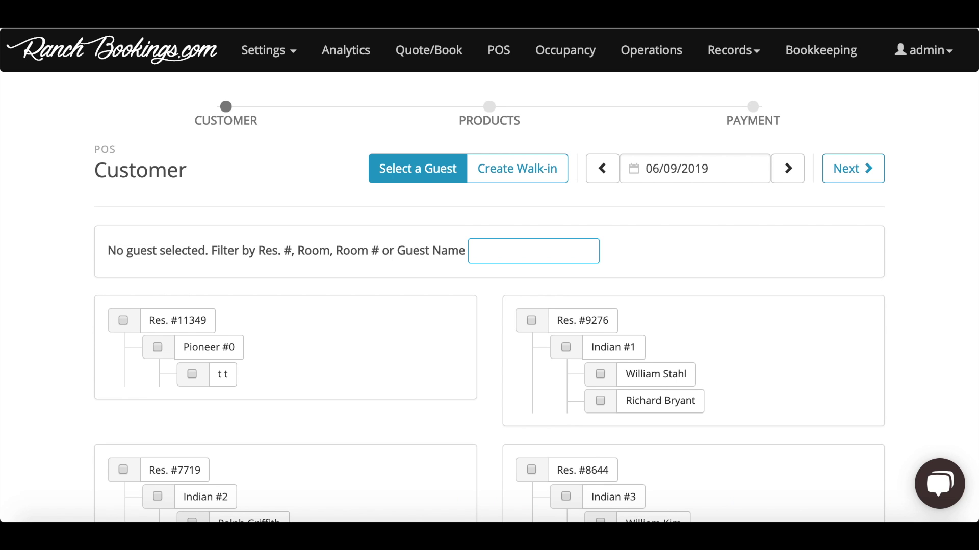
# Step: Tick a Pioneer #10 guest, then the room and whole reservation, selecting all six guests
pyautogui.scroll(-8, 389, 358)
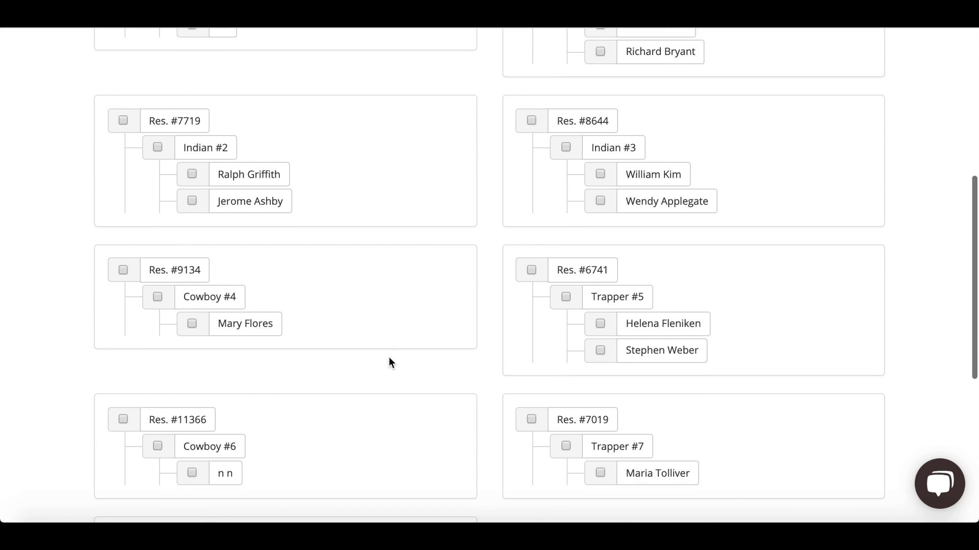
pyautogui.scroll(-5, 388, 358)
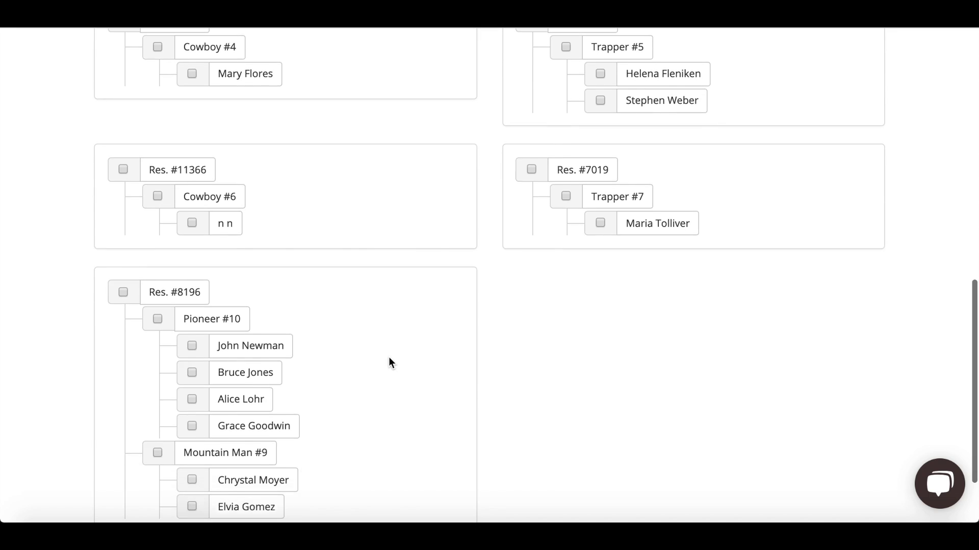
pyautogui.click(247, 340)
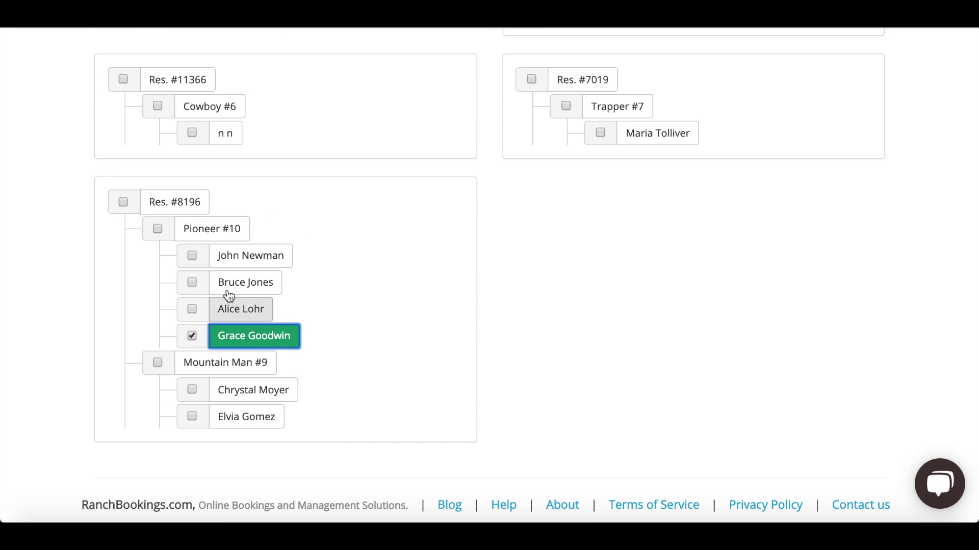
pyautogui.click(223, 226)
pyautogui.click(198, 214)
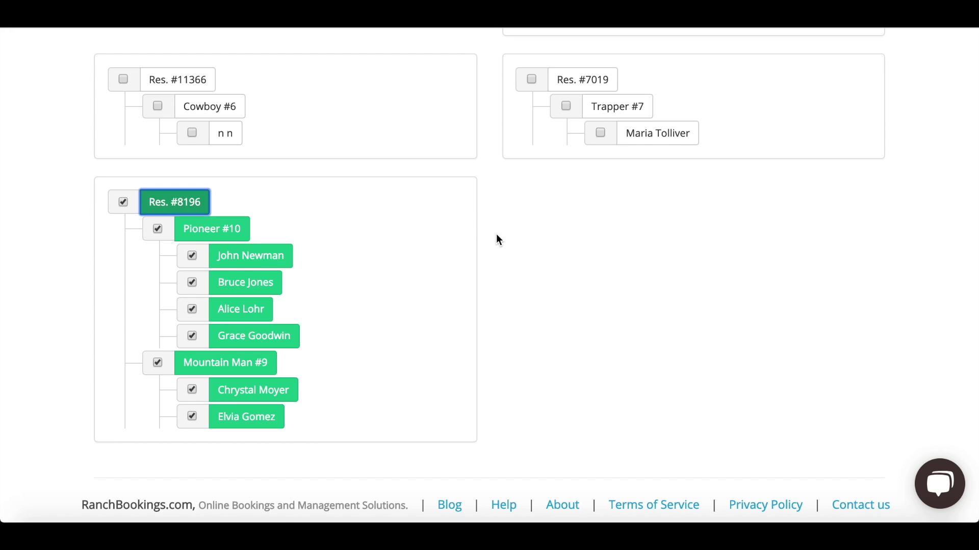
pyautogui.scroll(2, 498, 238)
pyautogui.scroll(10, 497, 238)
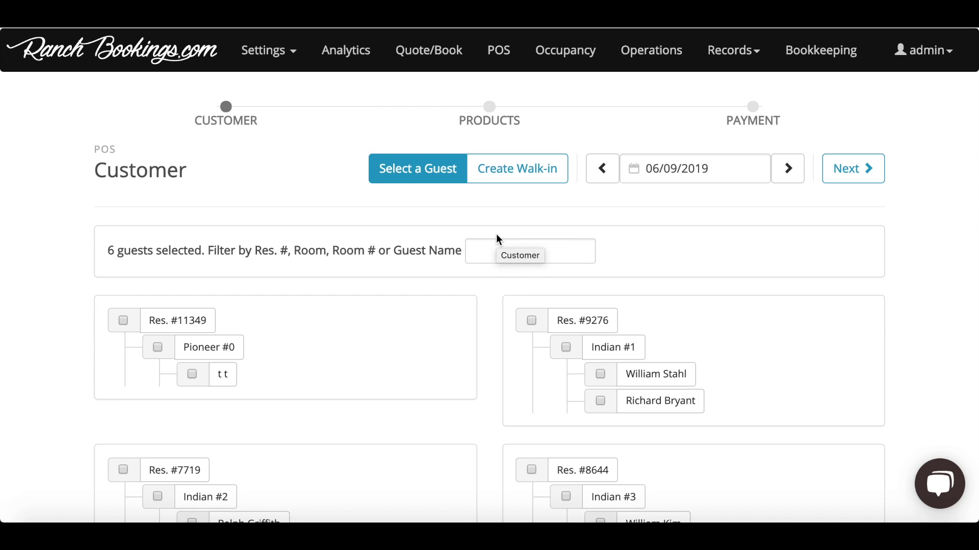
# Step: Create a walk-in customer with the customer's full name and e-mail, then continue to Products
pyautogui.click(523, 175)
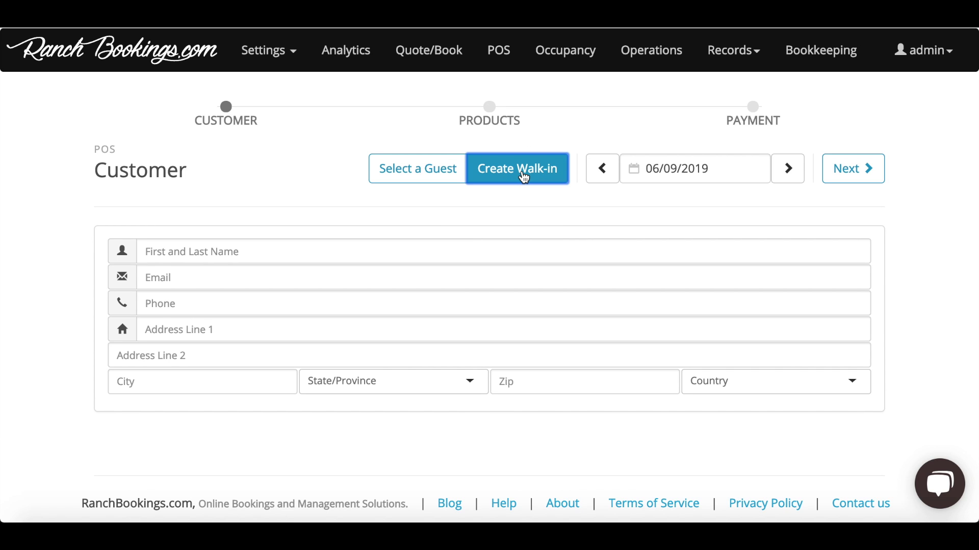
pyautogui.click(355, 255)
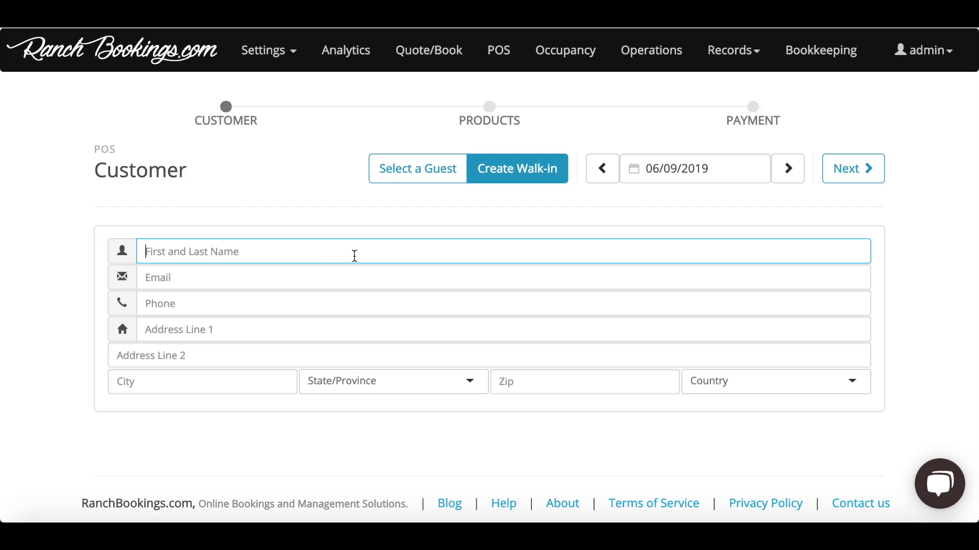
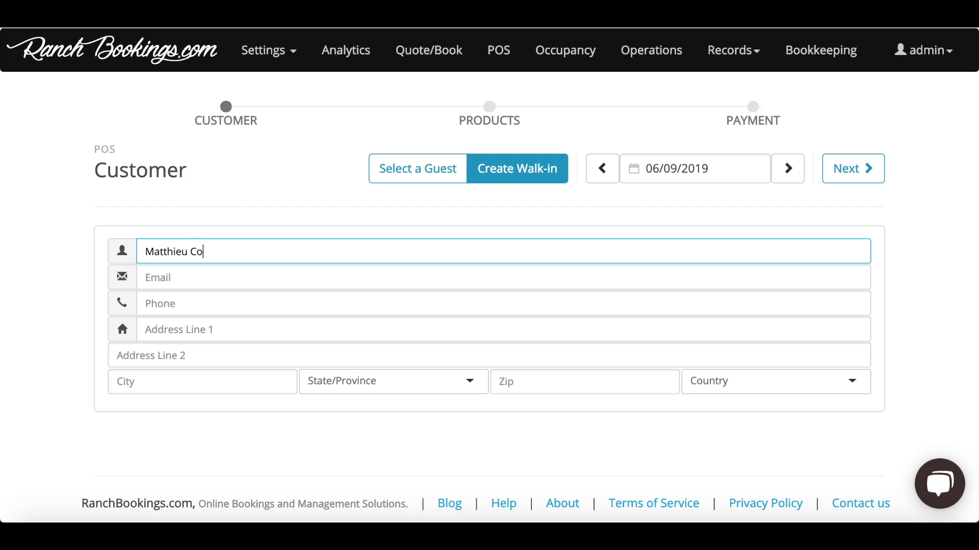
pyautogui.click(221, 284)
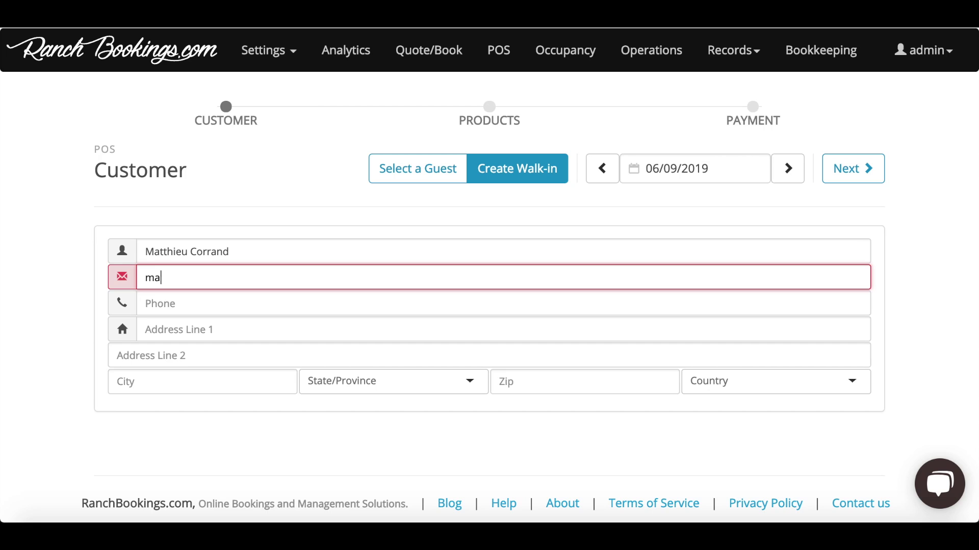
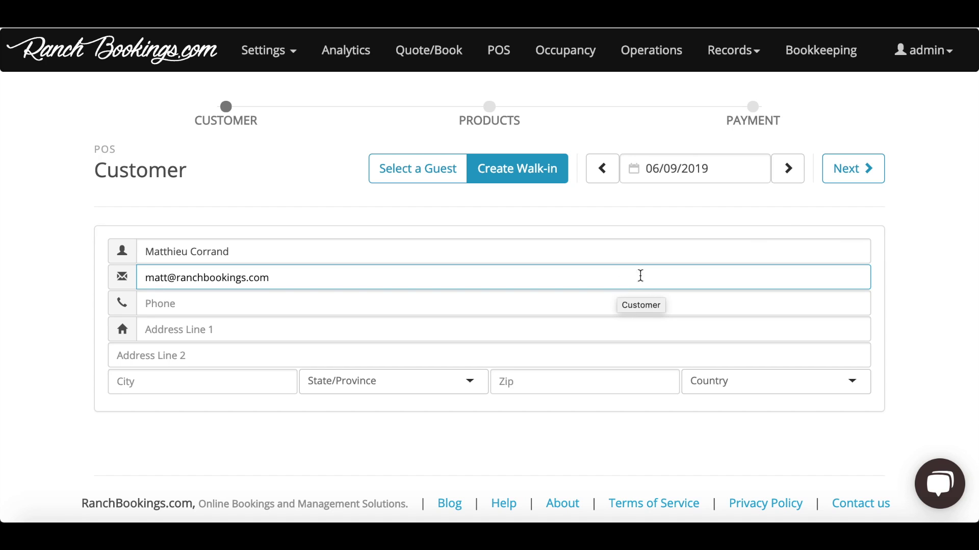
pyautogui.click(869, 184)
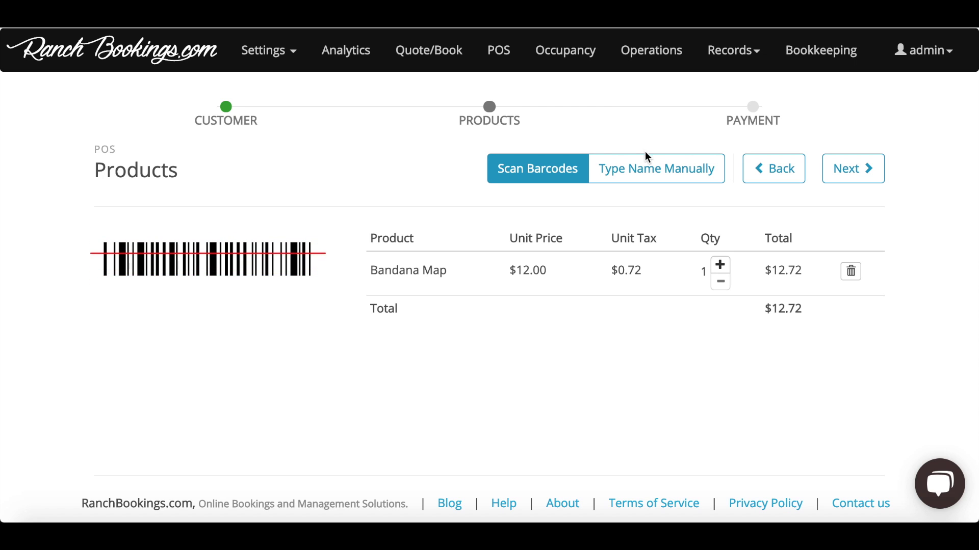
# Step: Add T Shirt (Adult Short Sleeve) by name, bringing the sale to $33.92, and proceed to Payment
pyautogui.click(638, 176)
pyautogui.click(236, 242)
pyautogui.write('T Shirt')
pyautogui.click(164, 267)
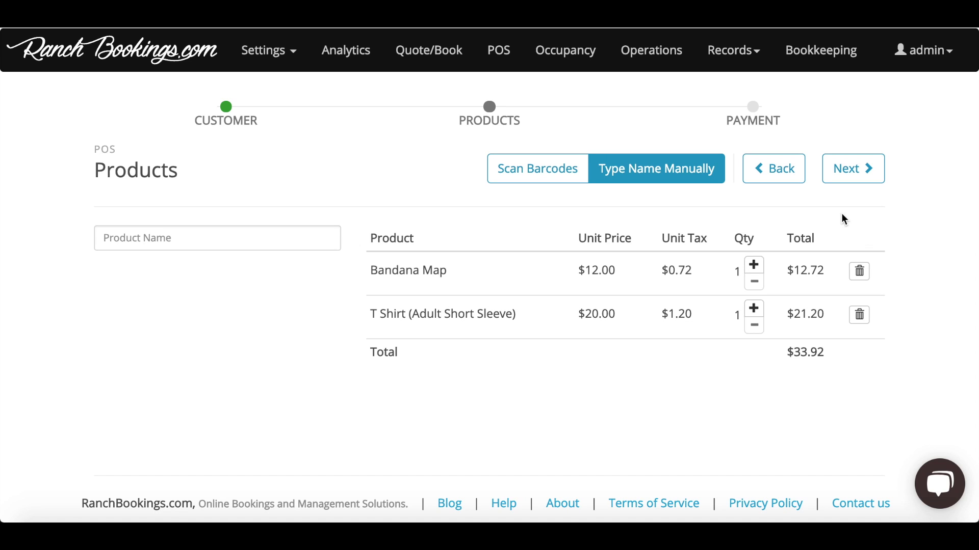
pyautogui.click(857, 183)
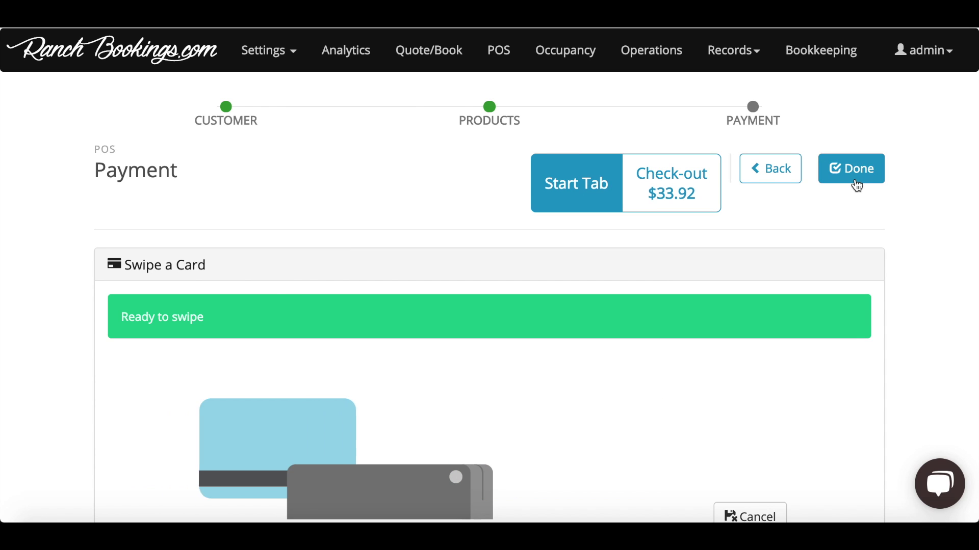
# Step: Enter the card's security code and save the Visa card details
pyautogui.scroll(-2, 841, 205)
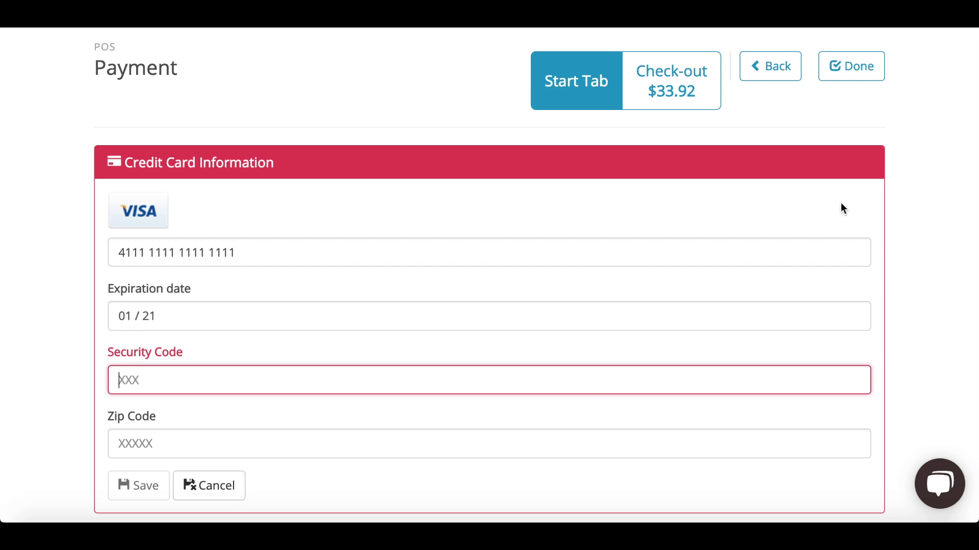
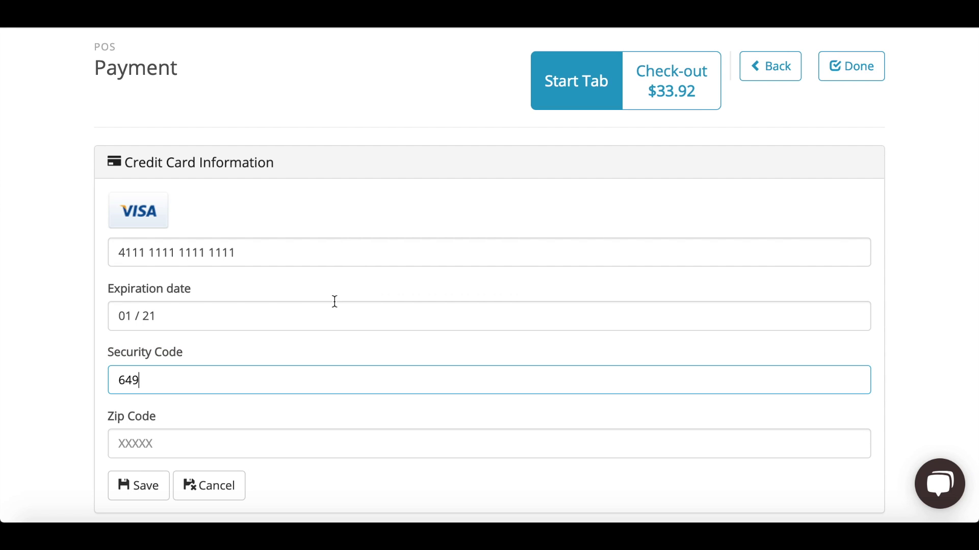
pyautogui.click(153, 490)
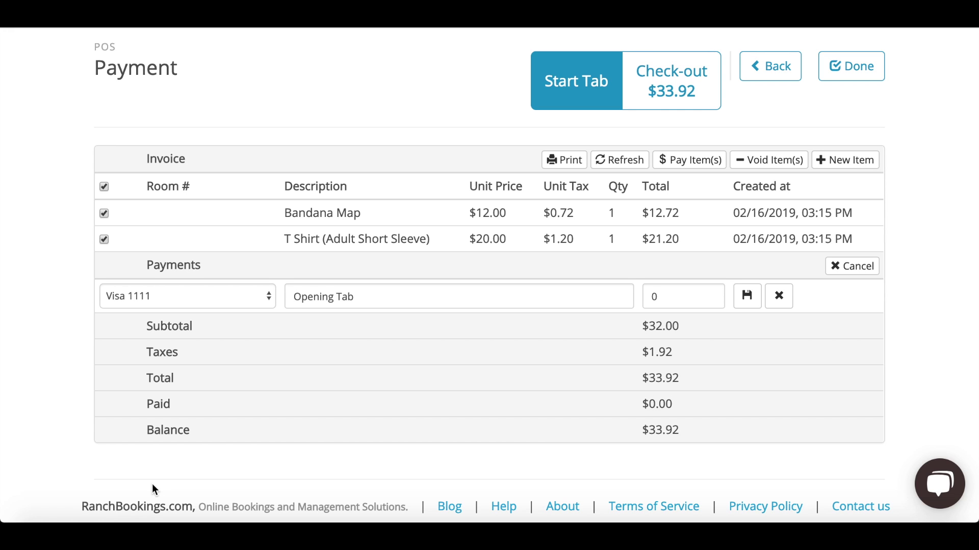
# Step: Switch the payment to a full $33.92 Check-out, creating a POS Transaction entry
pyautogui.scroll(2, 173, 455)
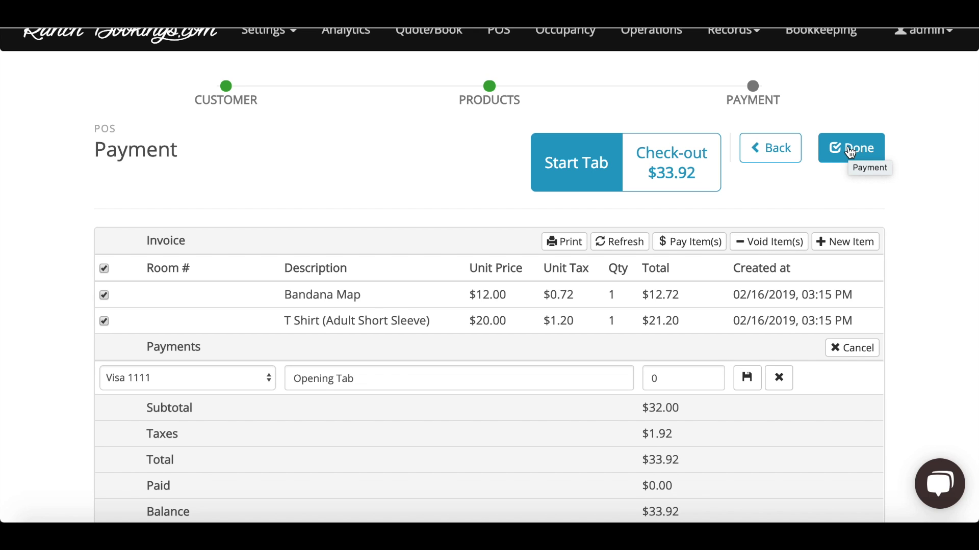
pyautogui.click(691, 161)
pyautogui.scroll(-2, 683, 157)
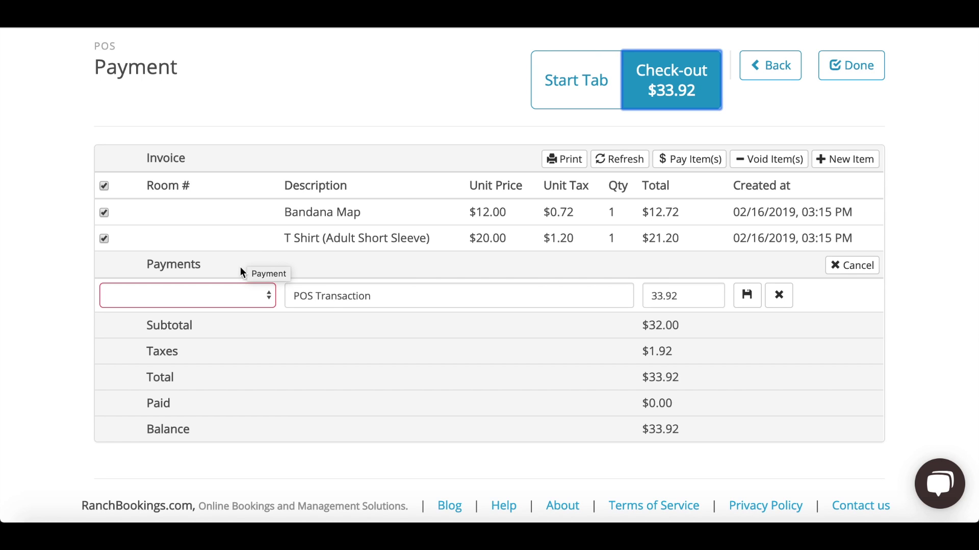
# Step: Charge the sale to the saved Visa card, including the $2.00 convenience fee
pyautogui.click(229, 289)
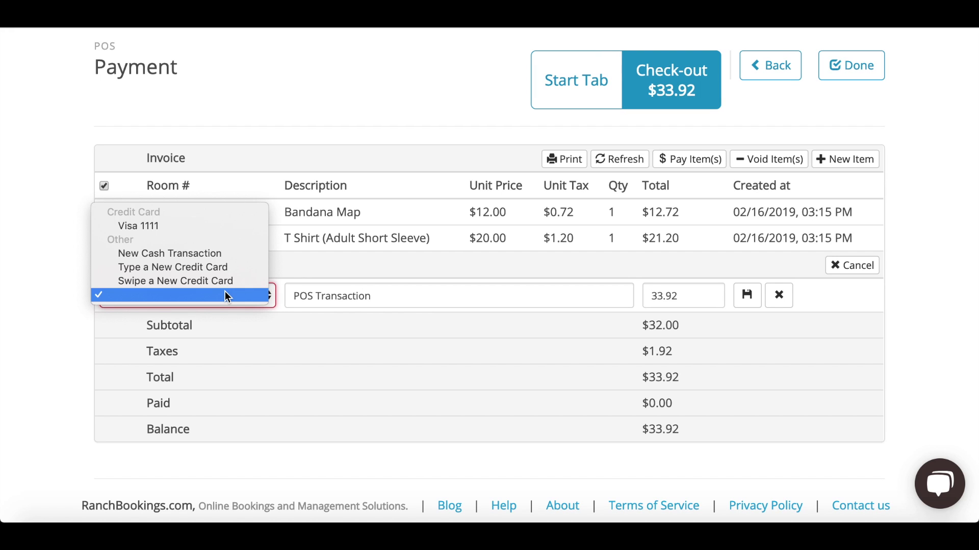
pyautogui.click(233, 228)
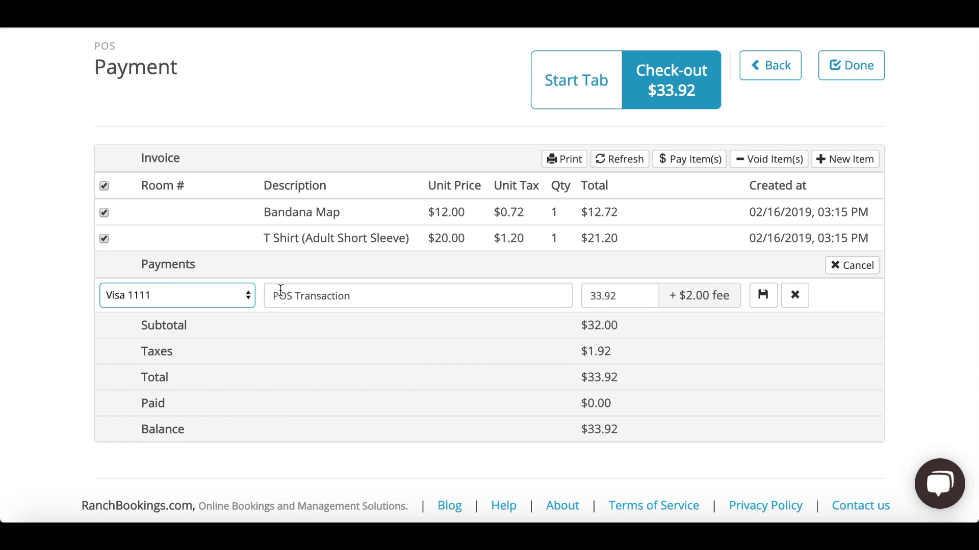
pyautogui.moveTo(681, 296); pyautogui.dragTo(729, 296)
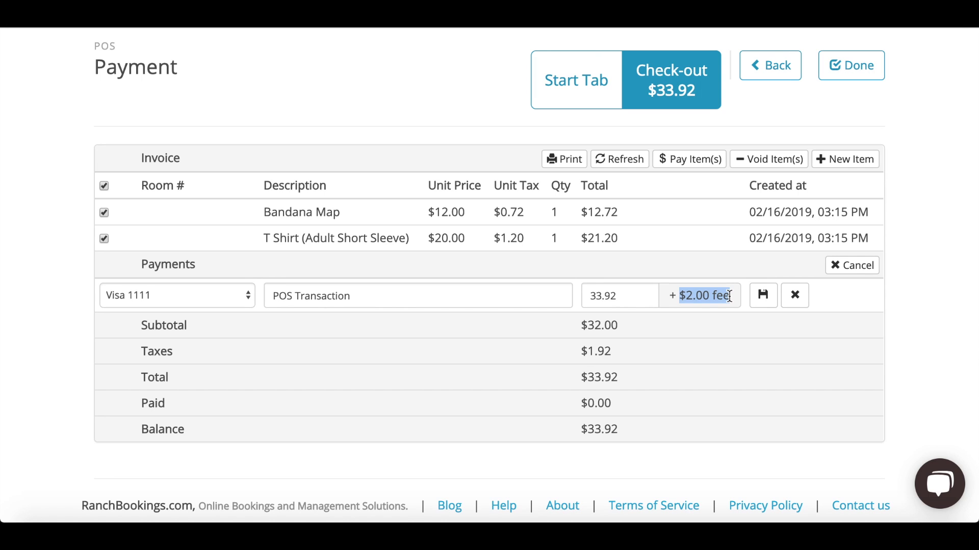
pyautogui.click(764, 294)
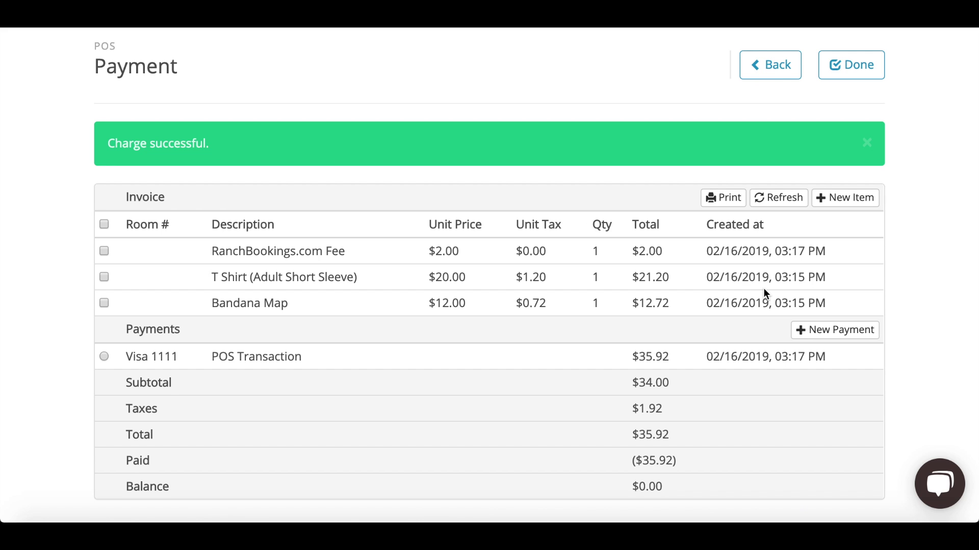
# Step: Review the $35.92 total and RanchBookings.com Fee line, then finish the sale with Done
pyautogui.moveTo(632, 357); pyautogui.dragTo(667, 353)
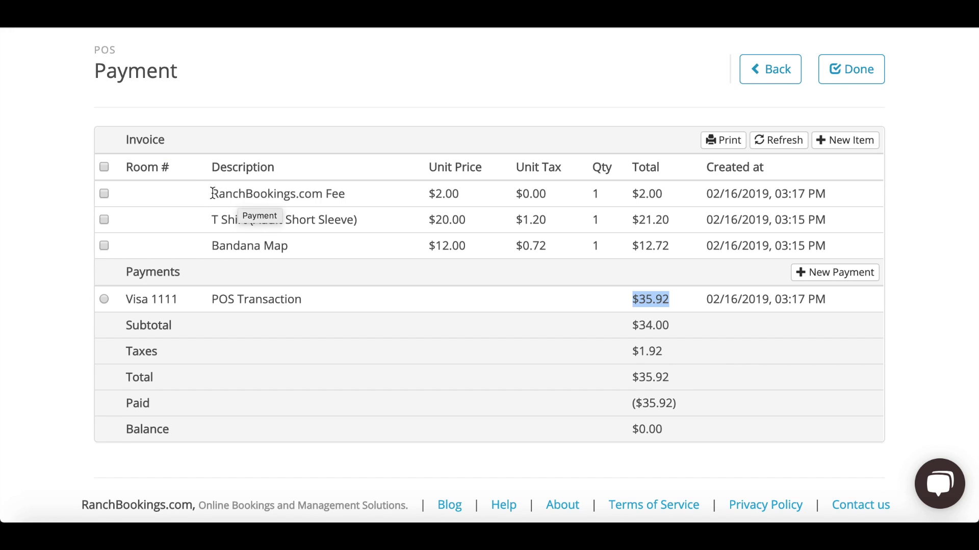
pyautogui.moveTo(211, 194); pyautogui.dragTo(356, 192)
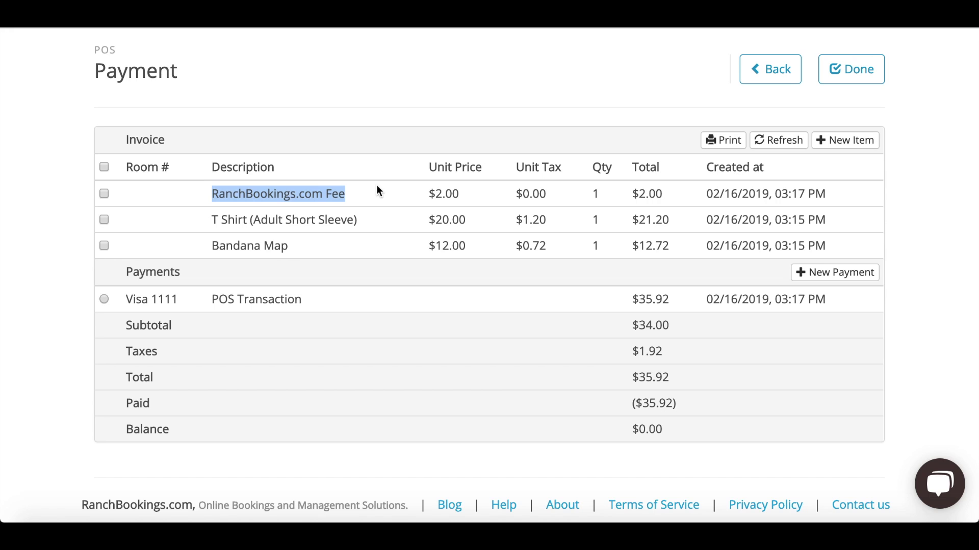
pyautogui.click(842, 70)
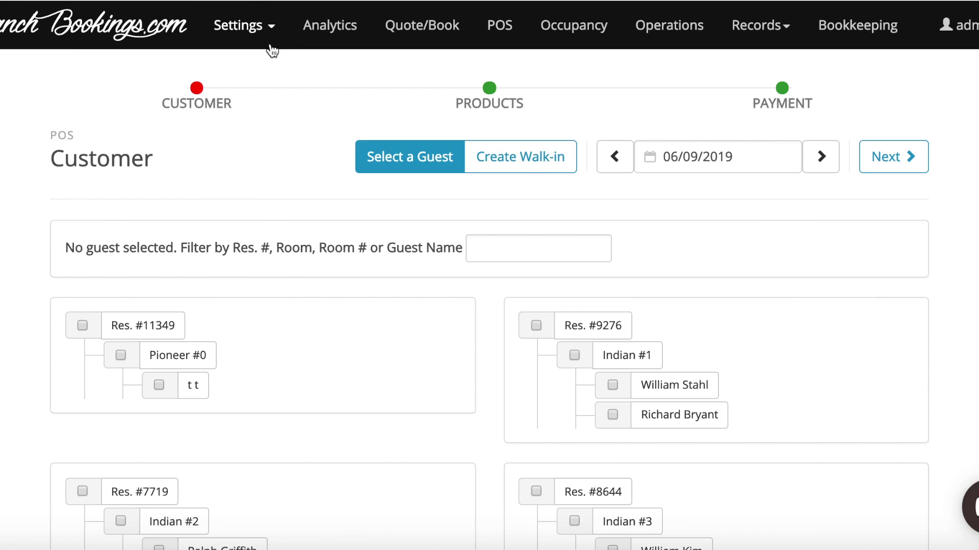
pyautogui.click(258, 26)
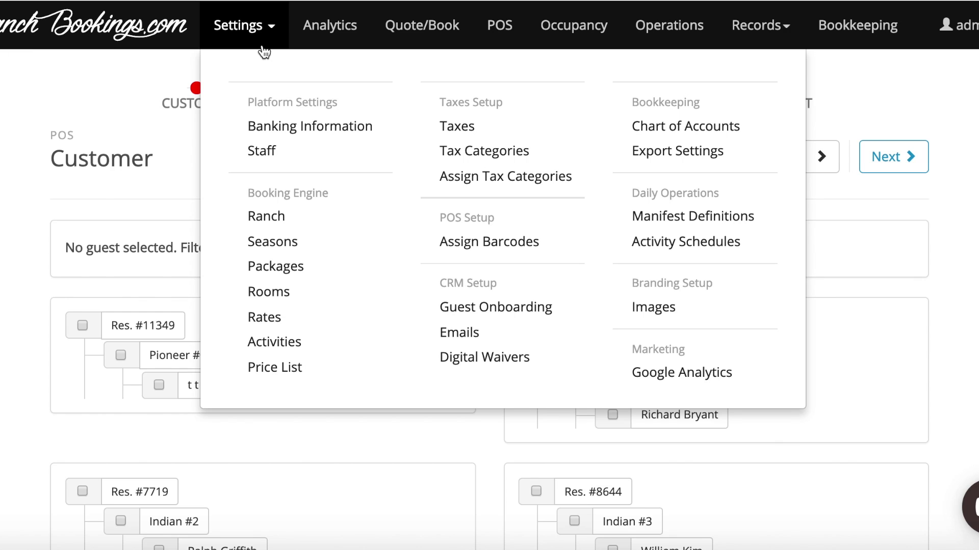
pyautogui.click(280, 223)
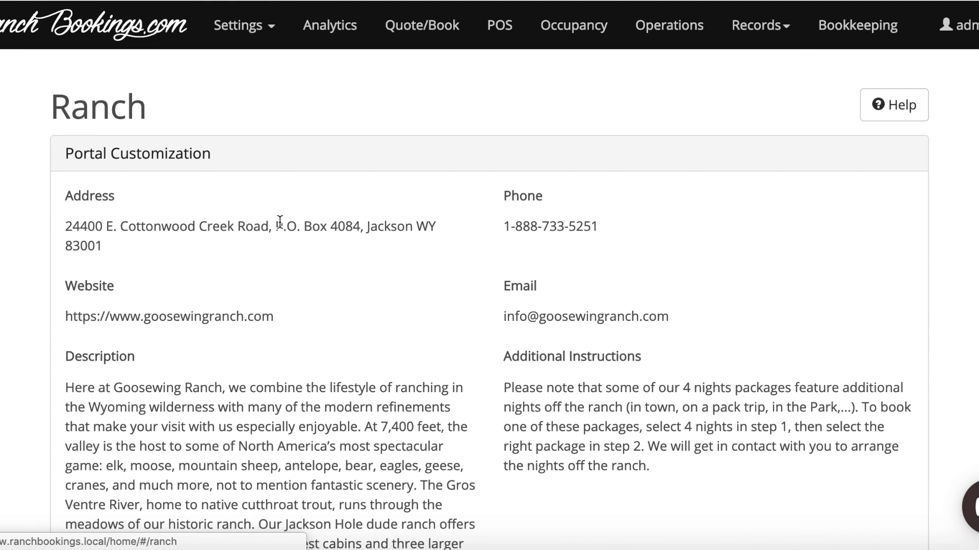
pyautogui.scroll(-10, 302, 318)
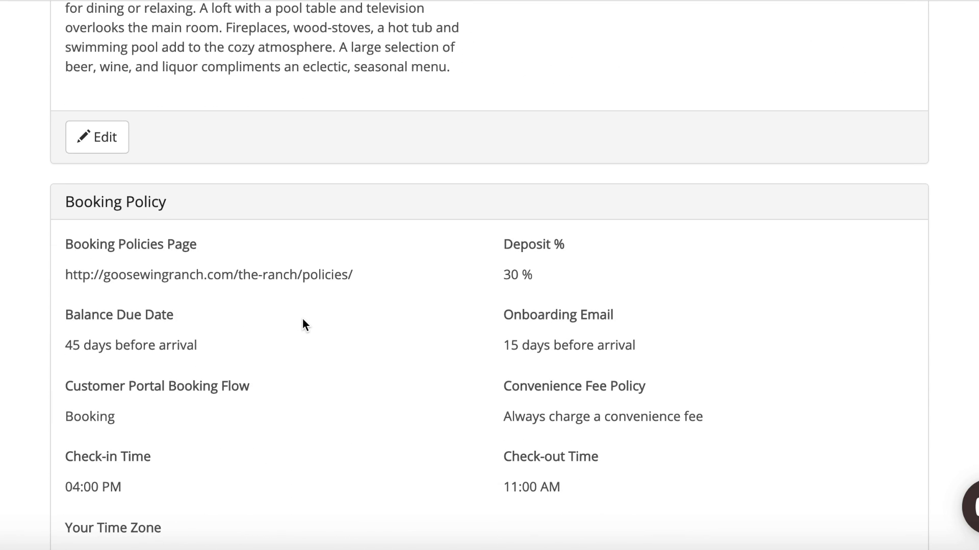
pyautogui.scroll(-2, 304, 327)
pyautogui.click(99, 540)
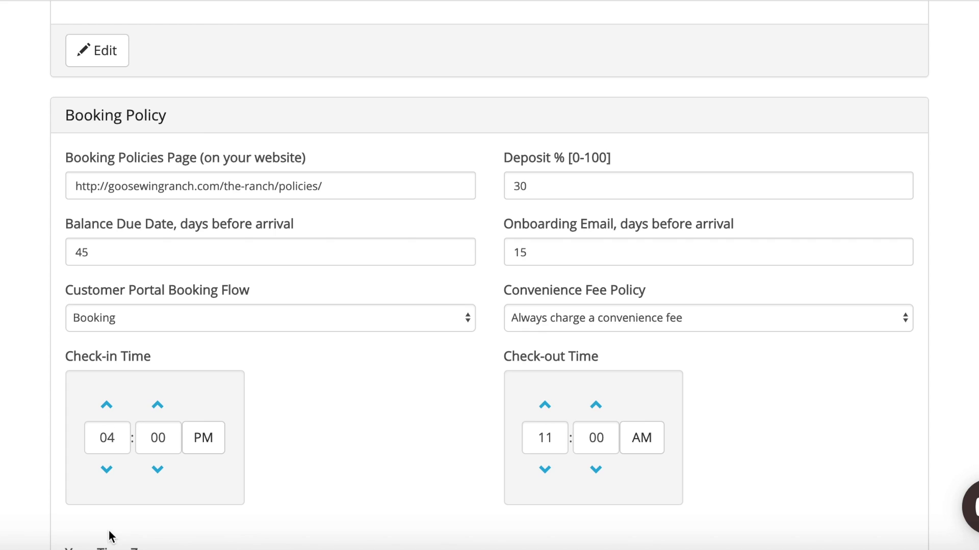
pyautogui.click(582, 322)
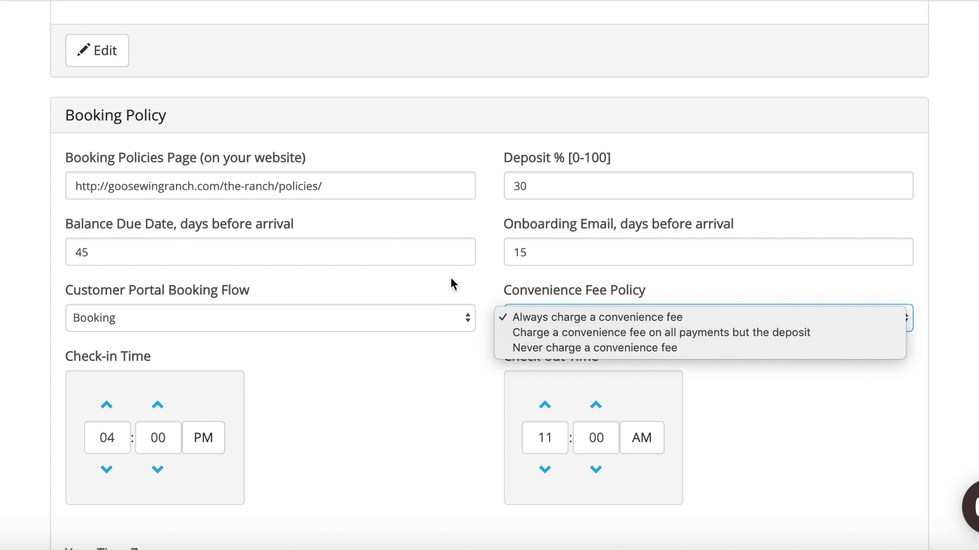
pyautogui.click(454, 301)
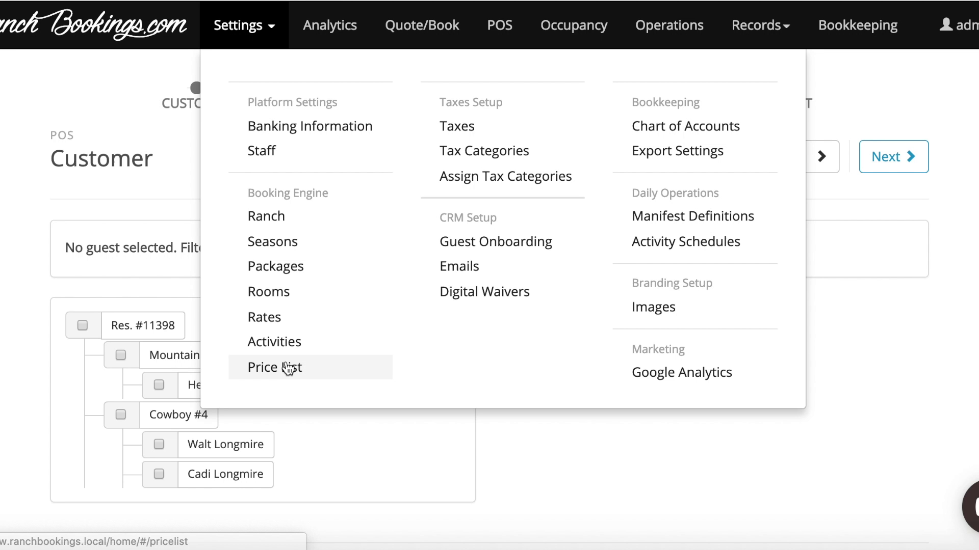
pyautogui.click(288, 368)
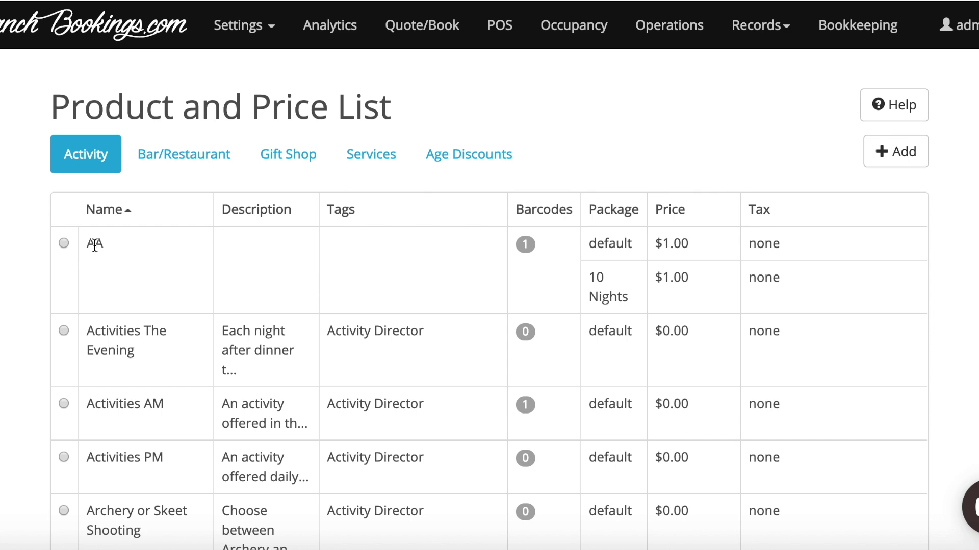
pyautogui.click(64, 243)
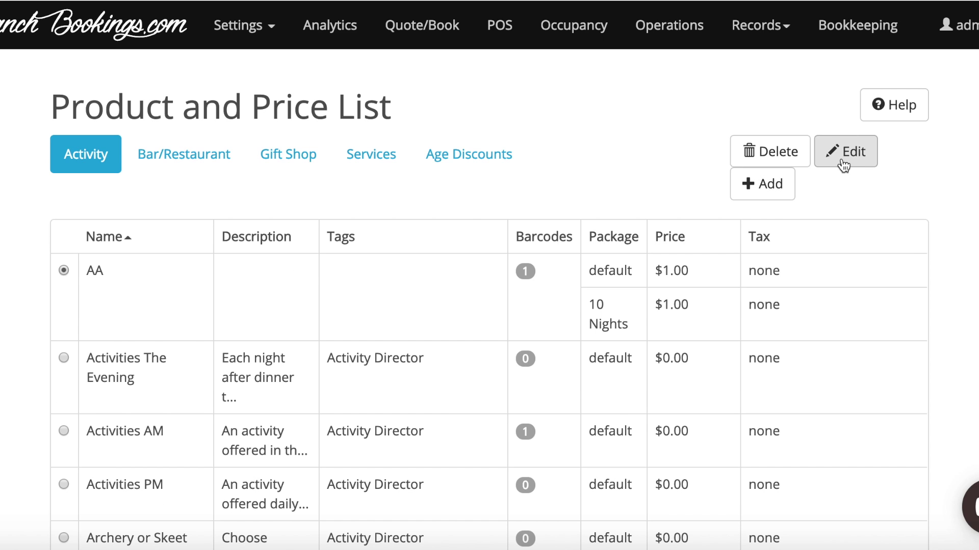
pyautogui.click(841, 163)
pyautogui.scroll(-2, 604, 295)
pyautogui.scroll(-1, 604, 295)
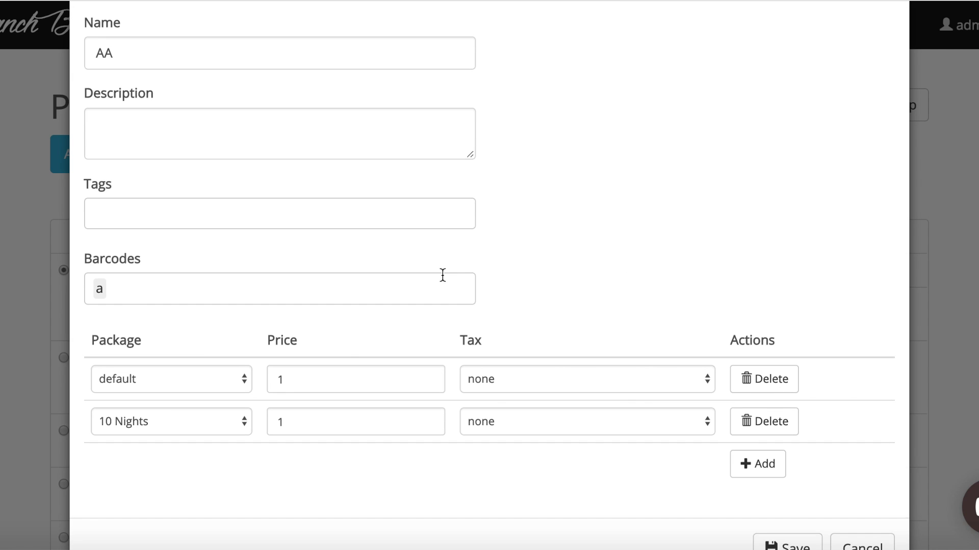
pyautogui.click(418, 279)
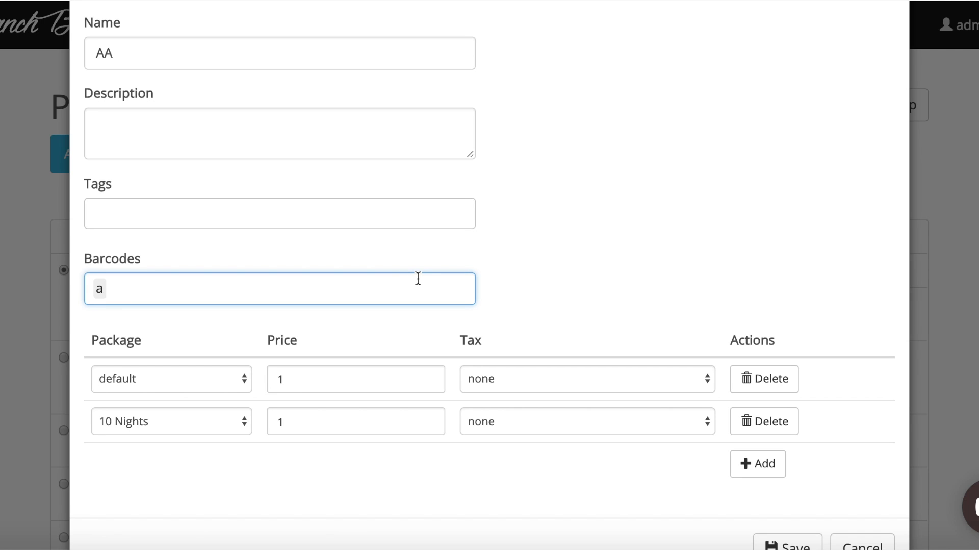
pyautogui.press('Return')
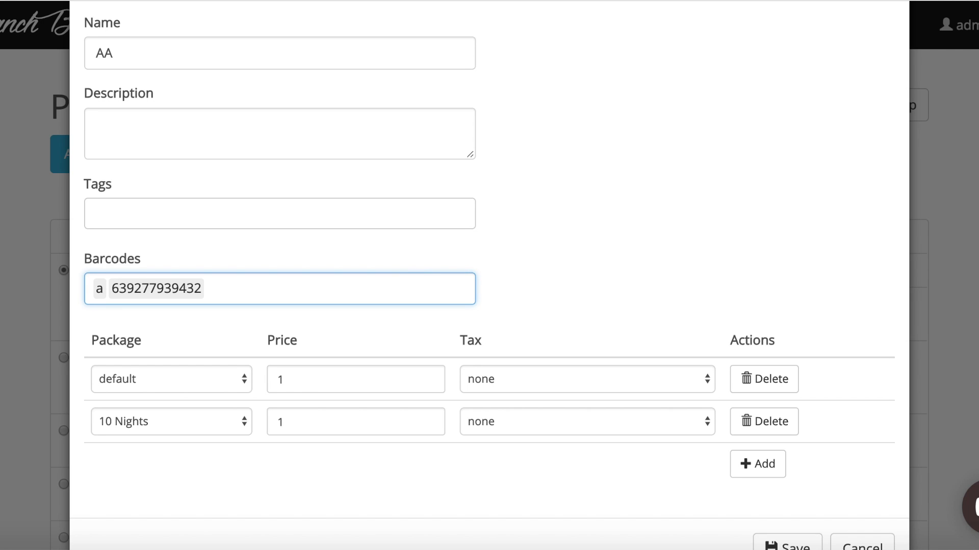
pyautogui.scroll(-1, 616, 428)
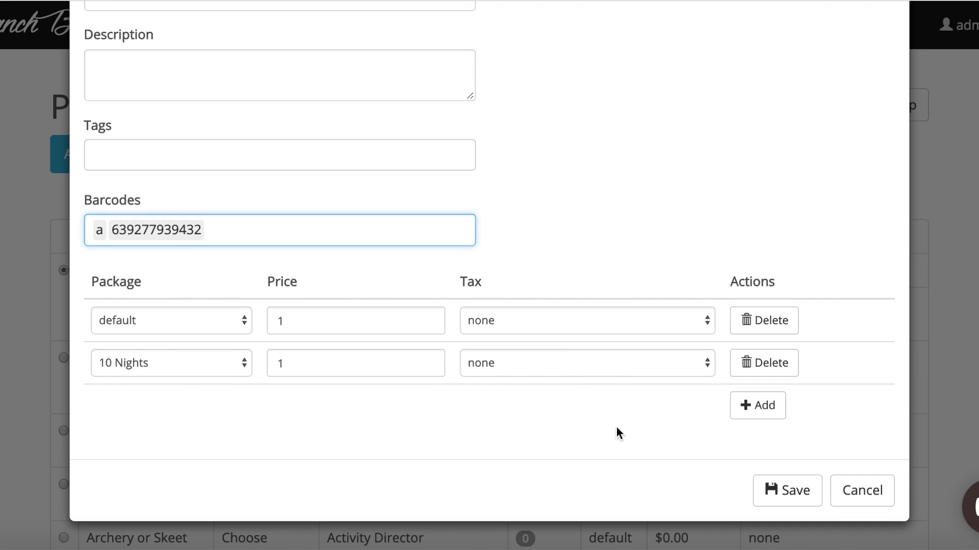
pyautogui.click(777, 481)
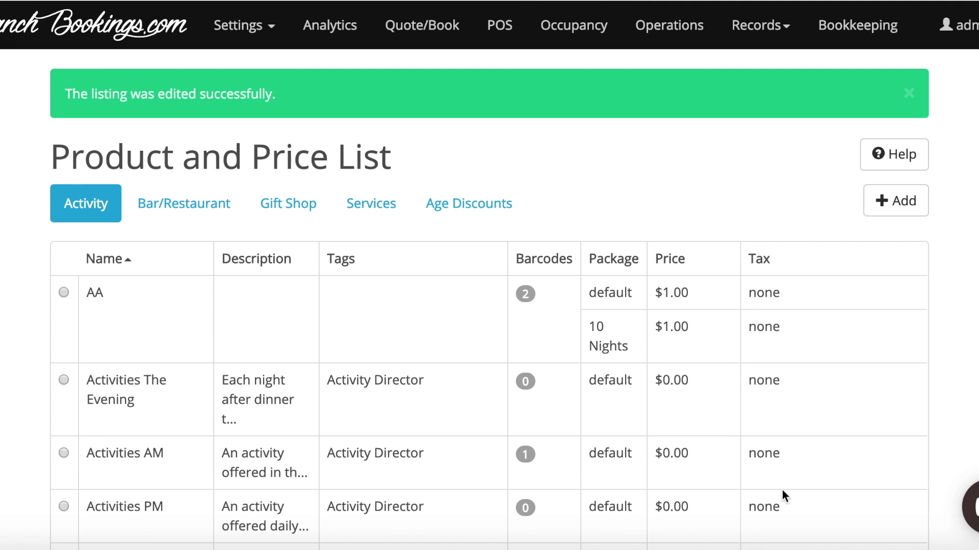